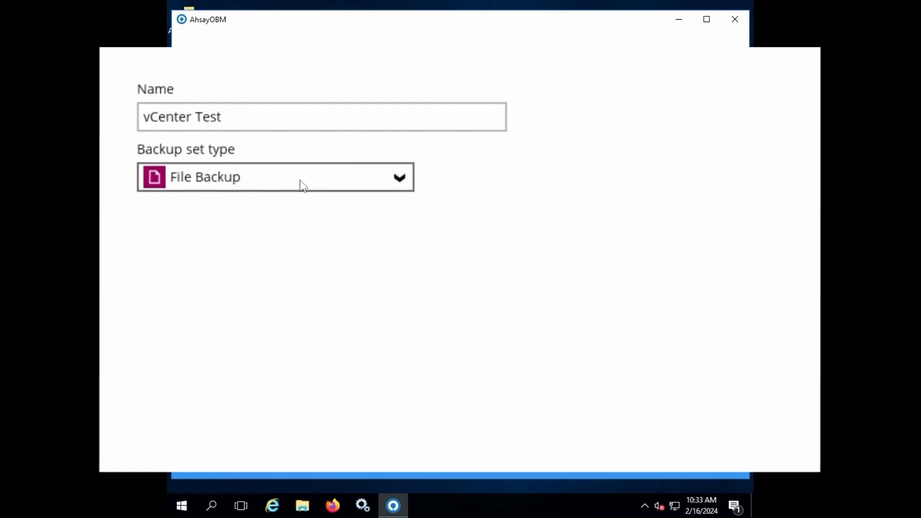
- Make the backup set type VMware Backup with version VMware vCenter 5.5–8.0
{"action": "left_click", "coordinate": [302, 185]}
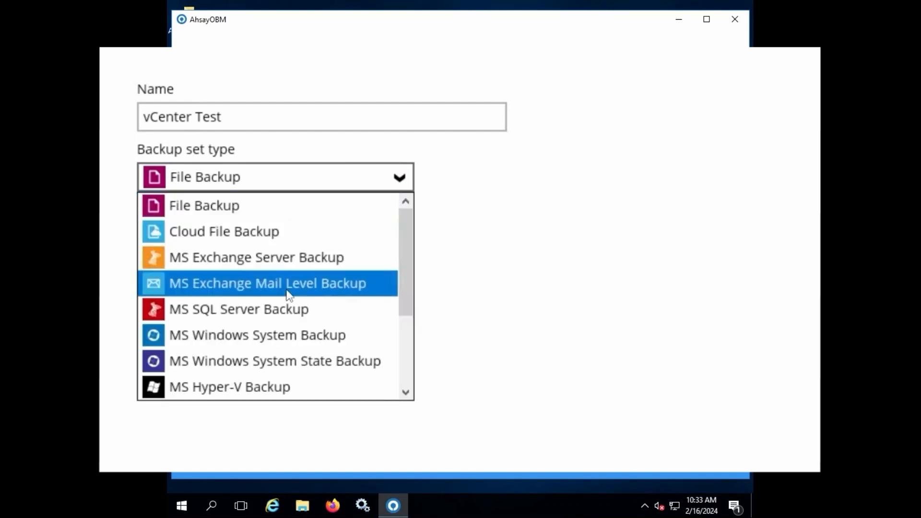
{"action": "scroll", "coordinate": [288, 295], "scroll_direction": "down", "scroll_amount": 2}
{"action": "left_click", "coordinate": [277, 390]}
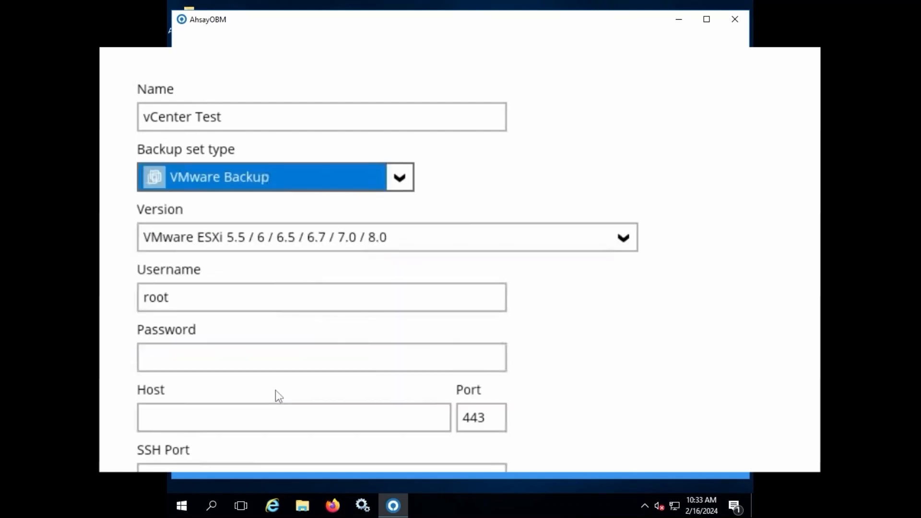
{"action": "left_click", "coordinate": [252, 236]}
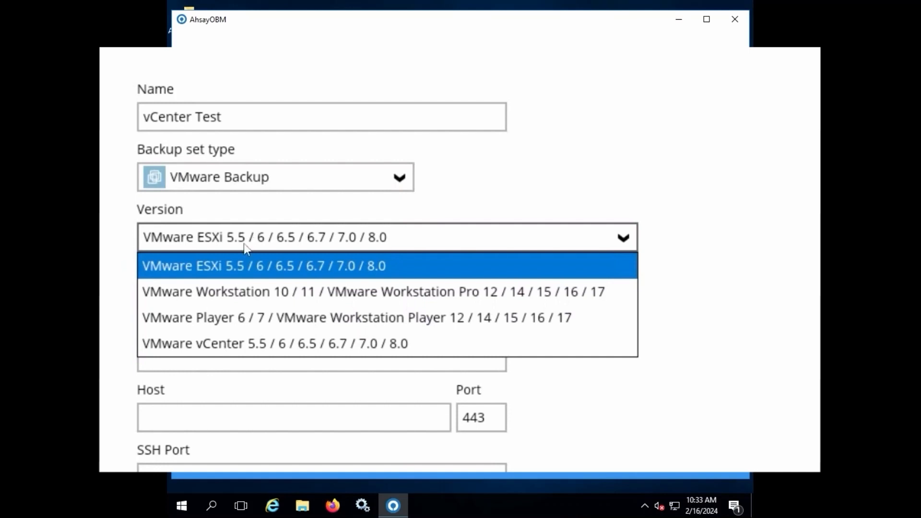
{"action": "left_click", "coordinate": [238, 344]}
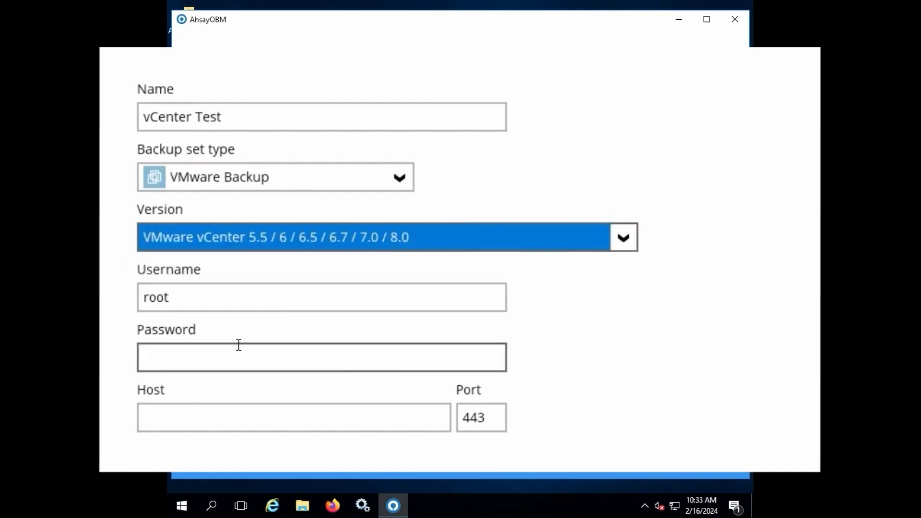
- Enter the vCenter administrator username, password and host 10.16.8.82, then continue
{"action": "left_click", "coordinate": [298, 303]}
{"action": "key", "text": "BackSpace"}
{"action": "key", "text": "BackSpace"}
{"action": "key", "text": "BackSpace"}
{"action": "key", "text": "BackSpace"}
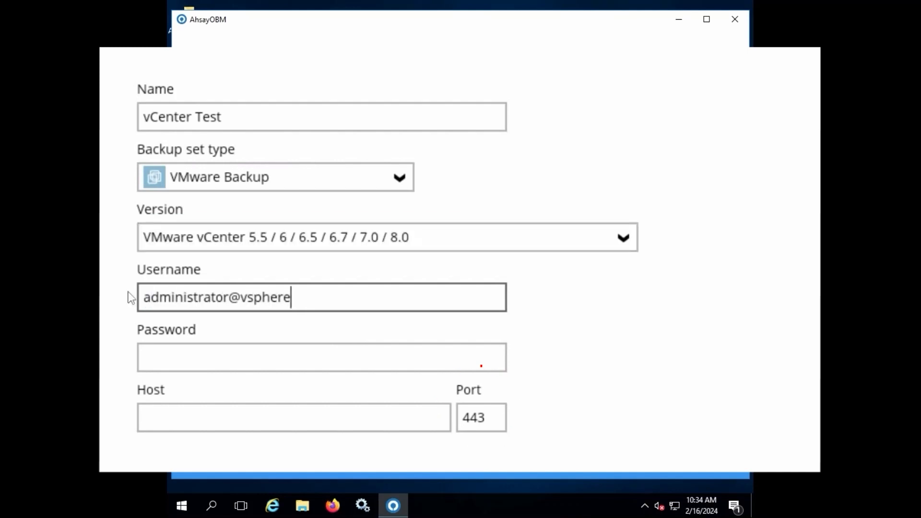
{"action": "key", "text": "Tab"}
{"action": "key", "text": "Tab"}
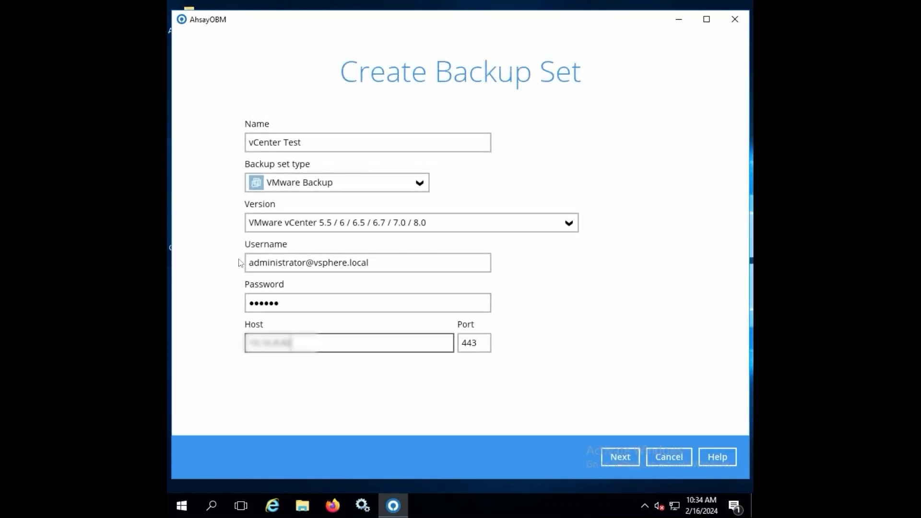
{"action": "left_click", "coordinate": [609, 452]}
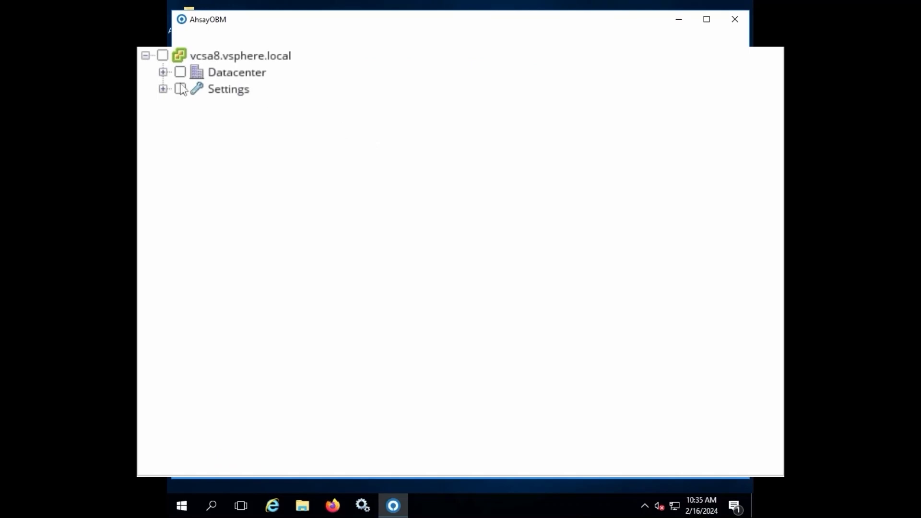
- Select the Win7, Win7_test and Win7_test2 VMs under Datacenter > Hosts and Clusters > VSANLAB
{"action": "left_click", "coordinate": [163, 72]}
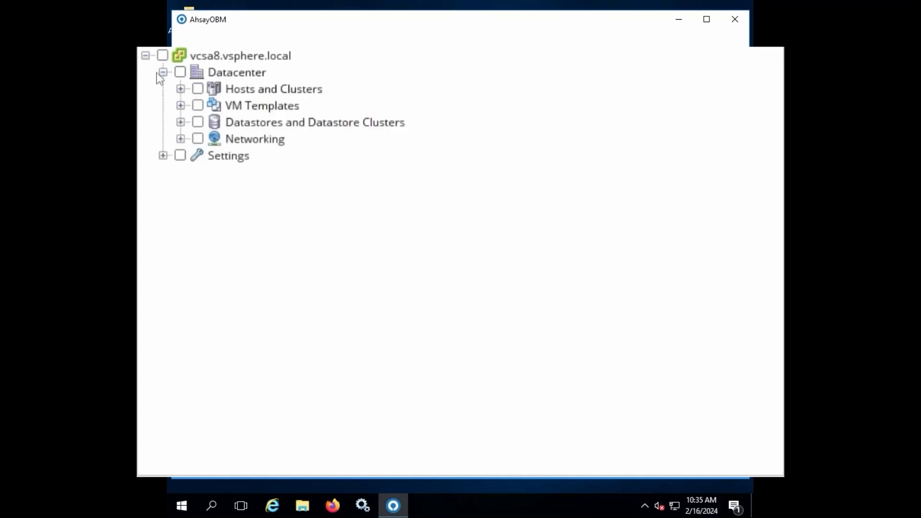
{"action": "left_click", "coordinate": [180, 88]}
{"action": "left_click", "coordinate": [199, 105]}
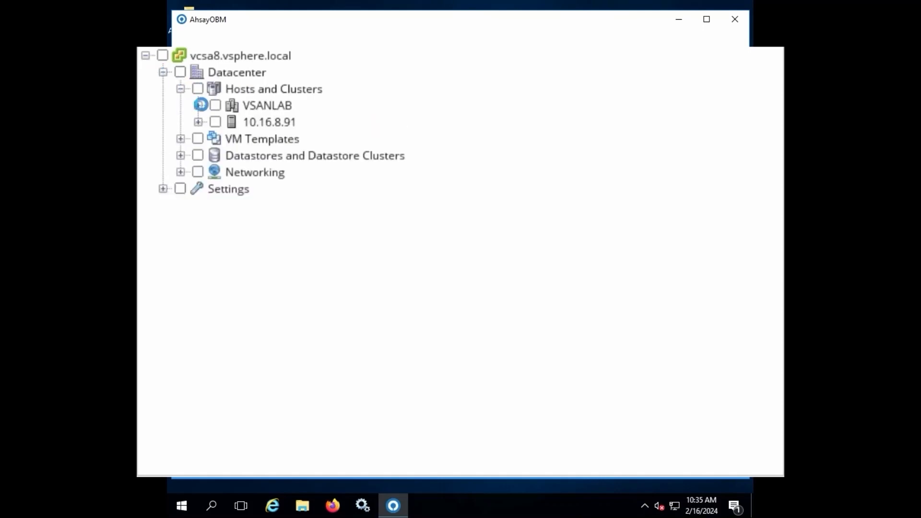
{"action": "left_click", "coordinate": [233, 221]}
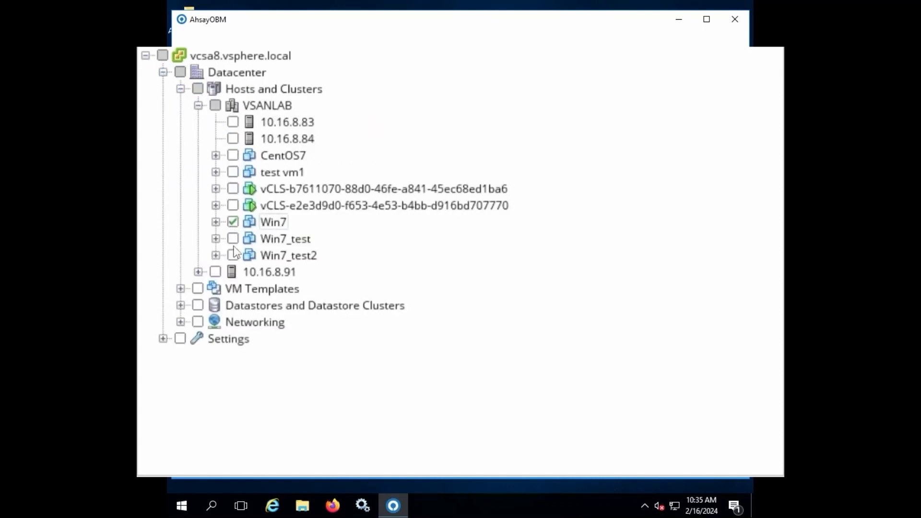
{"action": "left_click", "coordinate": [232, 239]}
{"action": "left_click", "coordinate": [232, 256]}
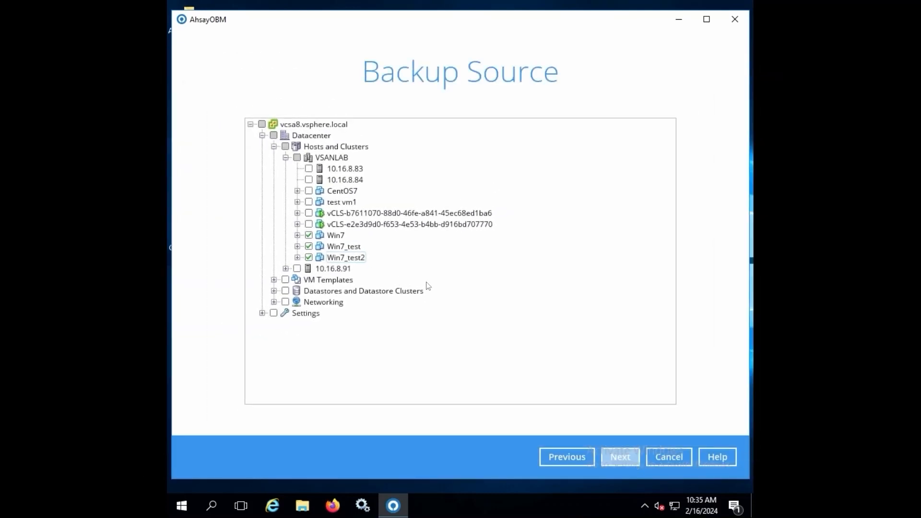
{"action": "left_click", "coordinate": [620, 460]}
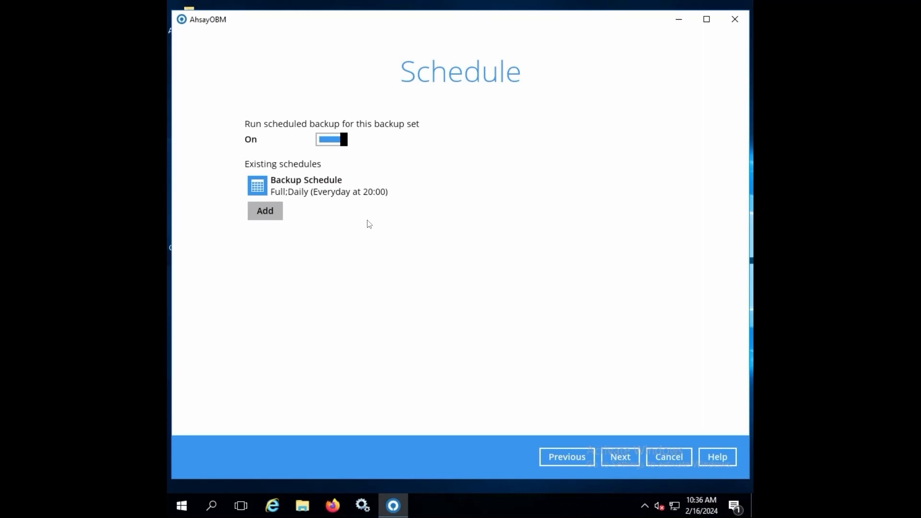
- Review the daily 20:00 full backup schedule, keep it unchanged and move to Destination
{"action": "left_click", "coordinate": [319, 195]}
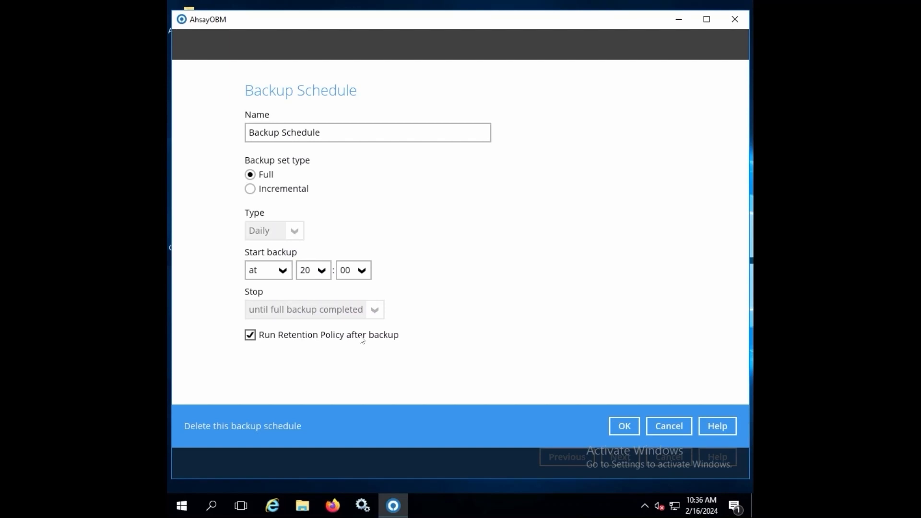
{"action": "left_click", "coordinate": [627, 430]}
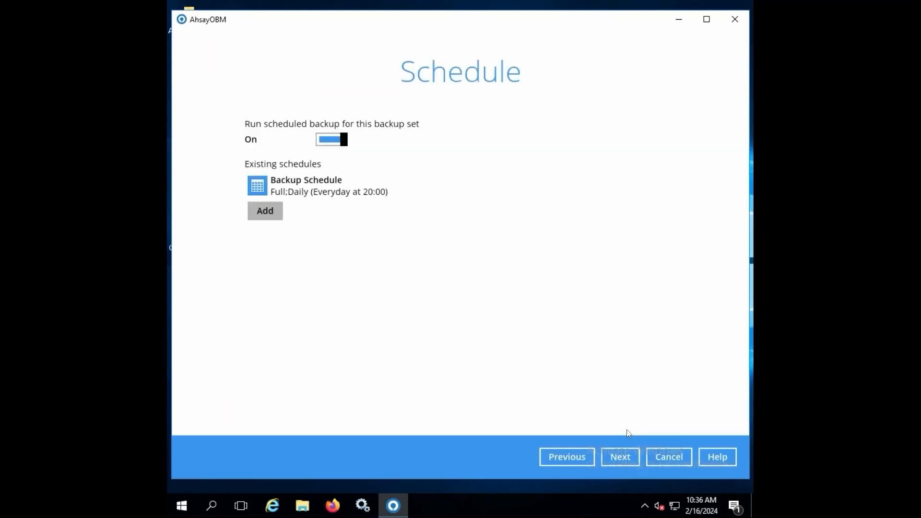
{"action": "left_click", "coordinate": [626, 454]}
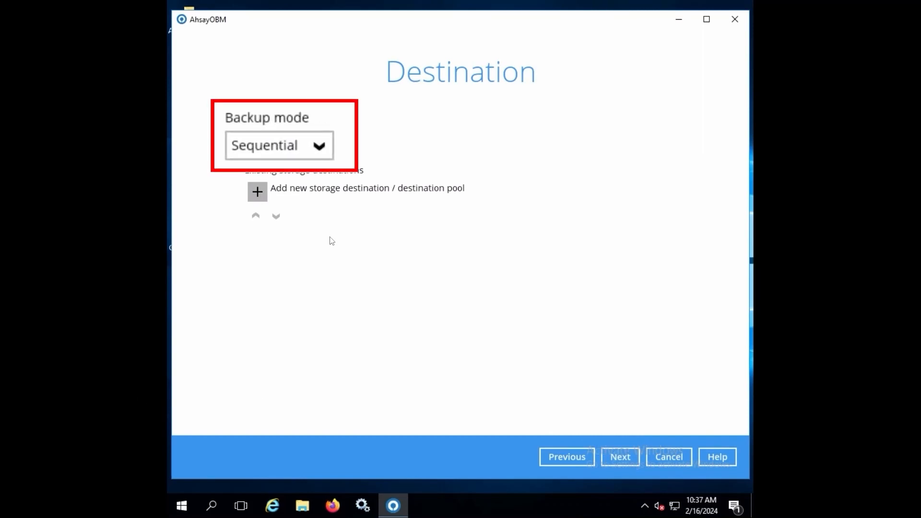
- Add an Ahsay Drive (China/Hong Kong) storage destination with Run Direct turned off
{"action": "left_click", "coordinate": [258, 193]}
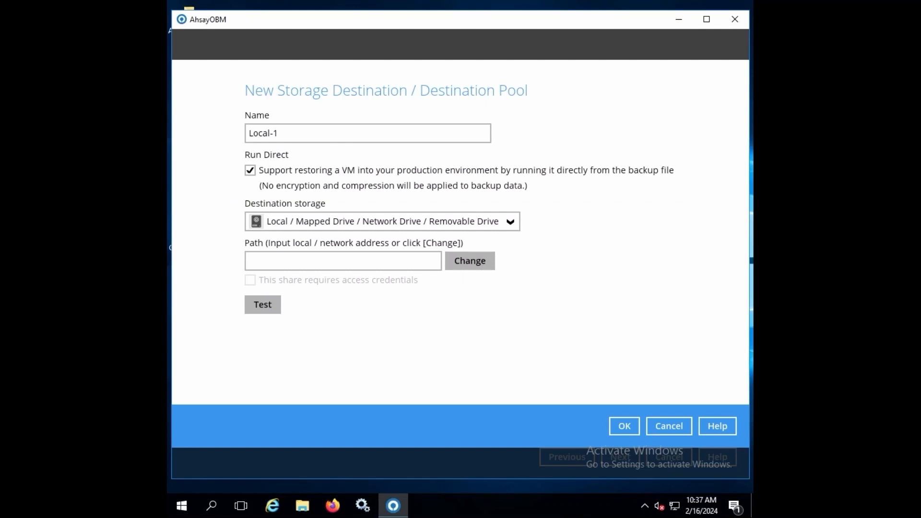
{"action": "left_click", "coordinate": [388, 226]}
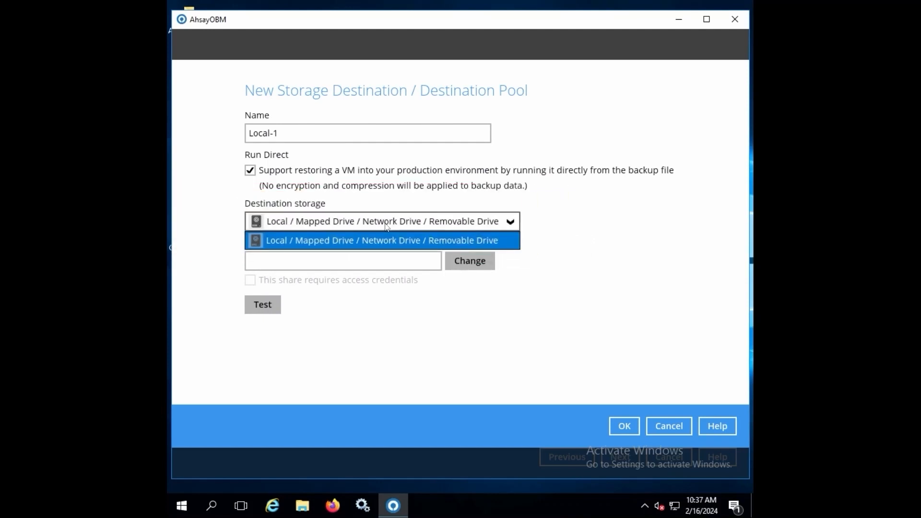
{"action": "left_click", "coordinate": [250, 171]}
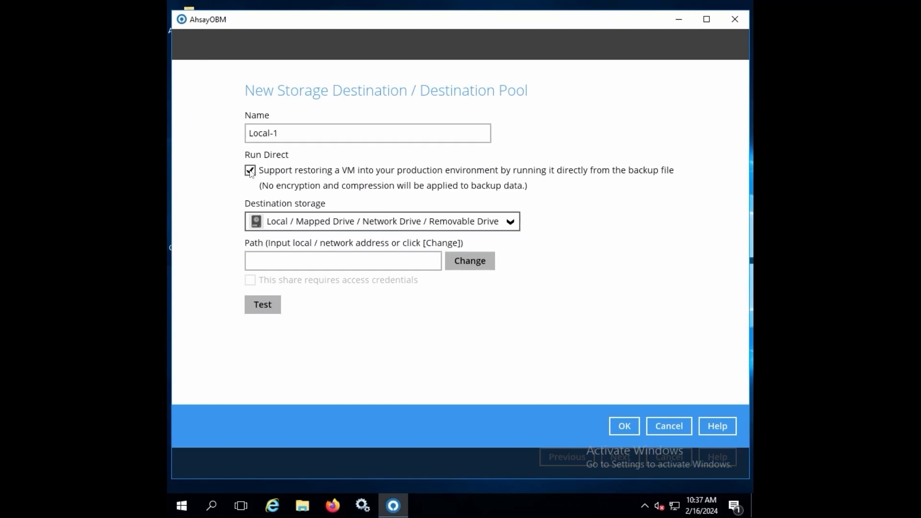
{"action": "left_click", "coordinate": [250, 171]}
{"action": "left_click", "coordinate": [366, 225]}
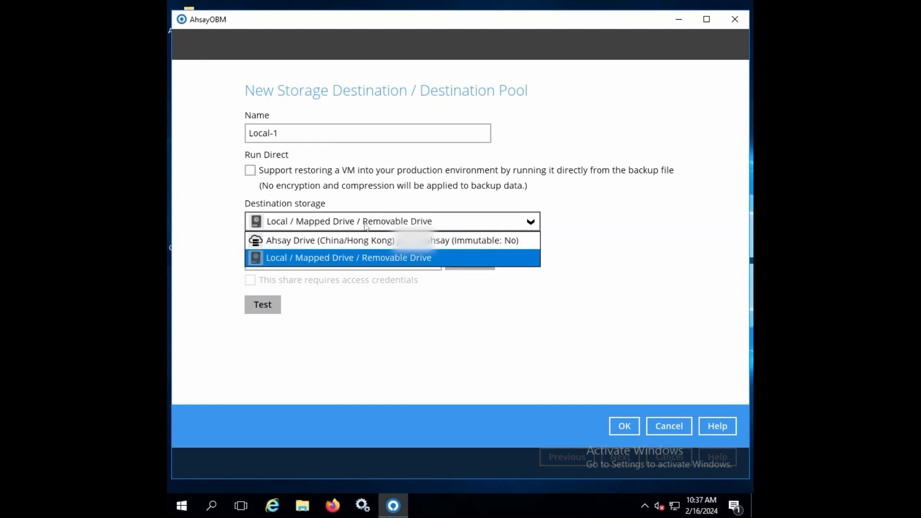
{"action": "left_click", "coordinate": [360, 240]}
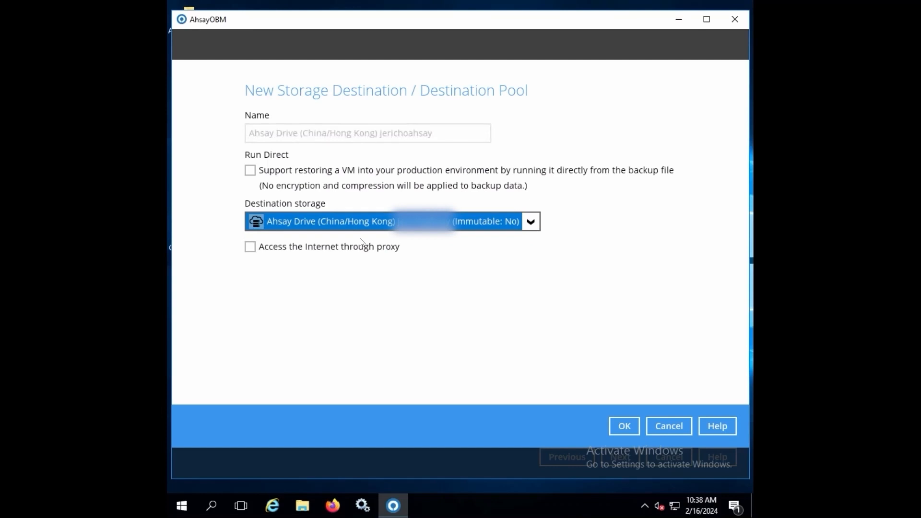
{"action": "left_click", "coordinate": [627, 427]}
- Finish the wizard with granular restore off, default encryption and the encryption key confirmed
{"action": "left_click", "coordinate": [623, 458]}
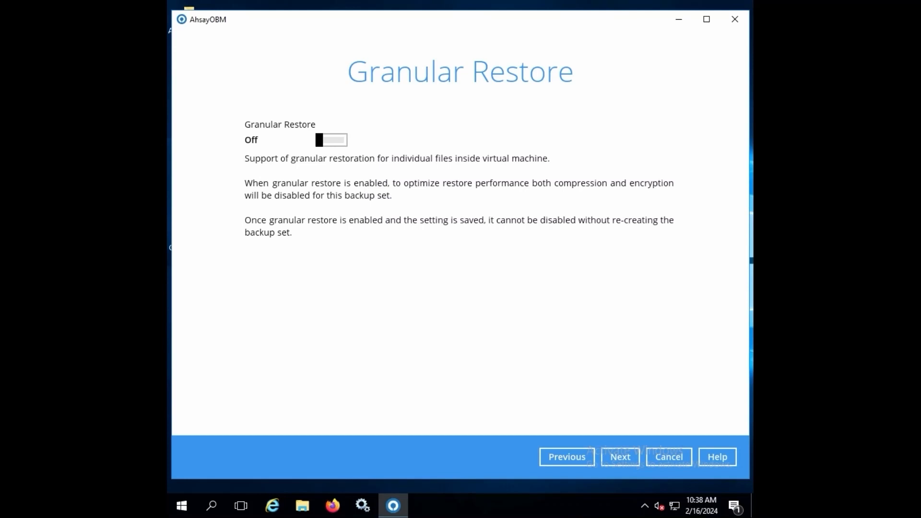
{"action": "left_click", "coordinate": [629, 462]}
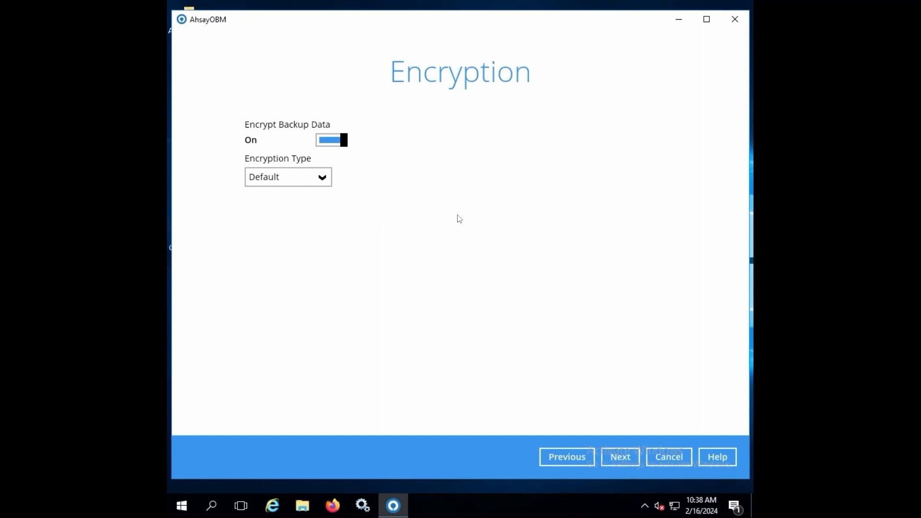
{"action": "left_click", "coordinate": [627, 454]}
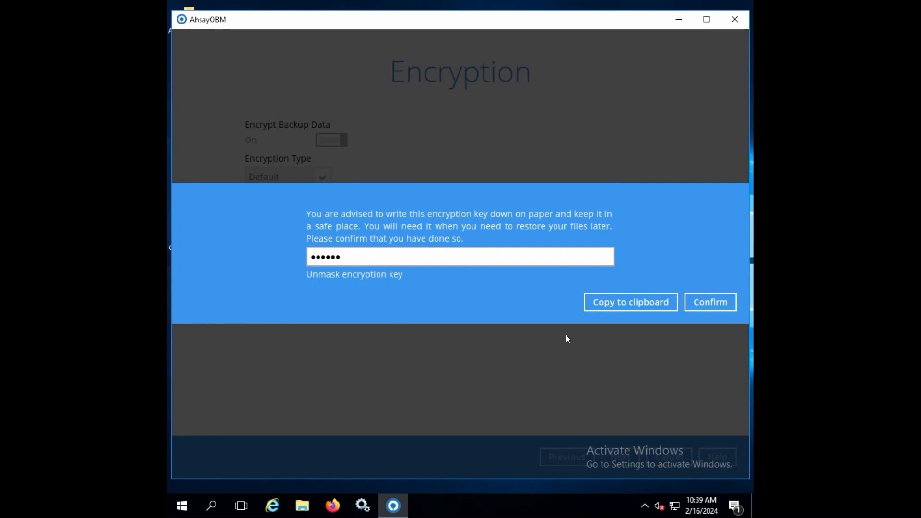
{"action": "left_click", "coordinate": [716, 302]}
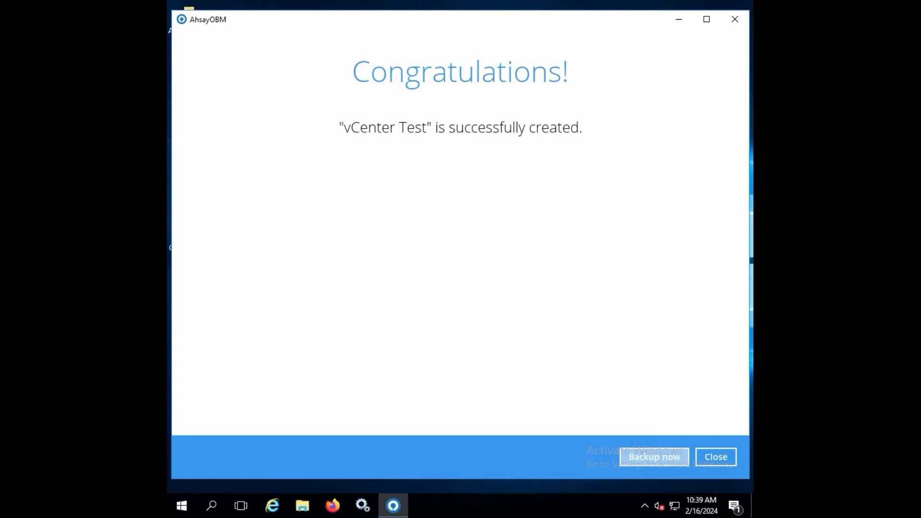
{"action": "left_click", "coordinate": [717, 457]}
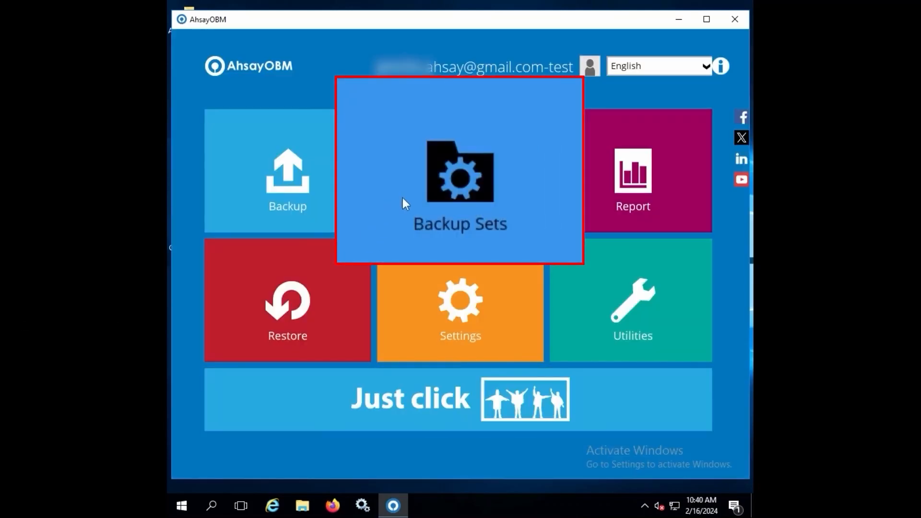
- Open the vCenter Test backup set's settings and reveal its advanced sections
{"action": "left_click", "coordinate": [471, 187]}
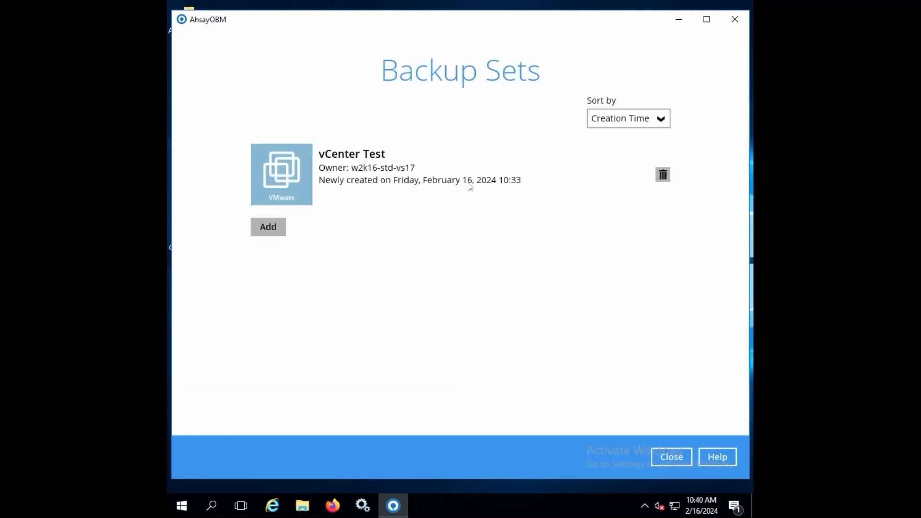
{"action": "left_click", "coordinate": [373, 172]}
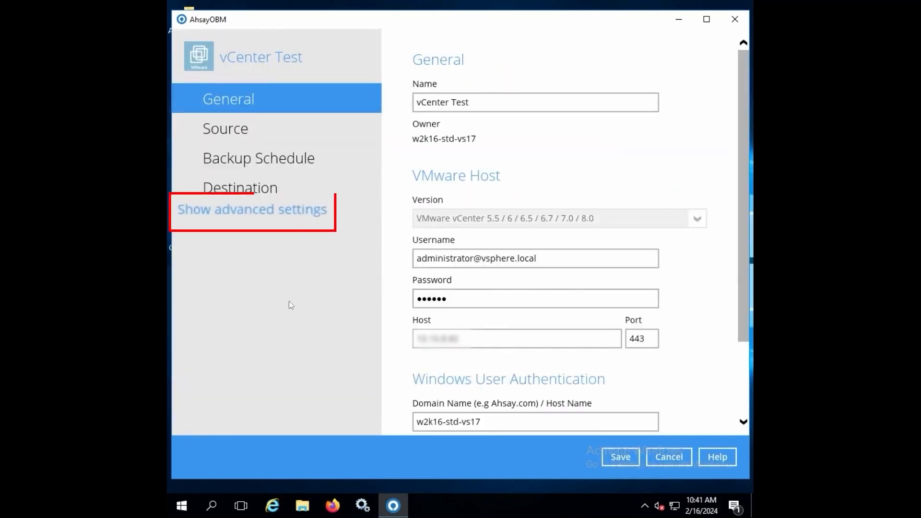
{"action": "left_click", "coordinate": [303, 209]}
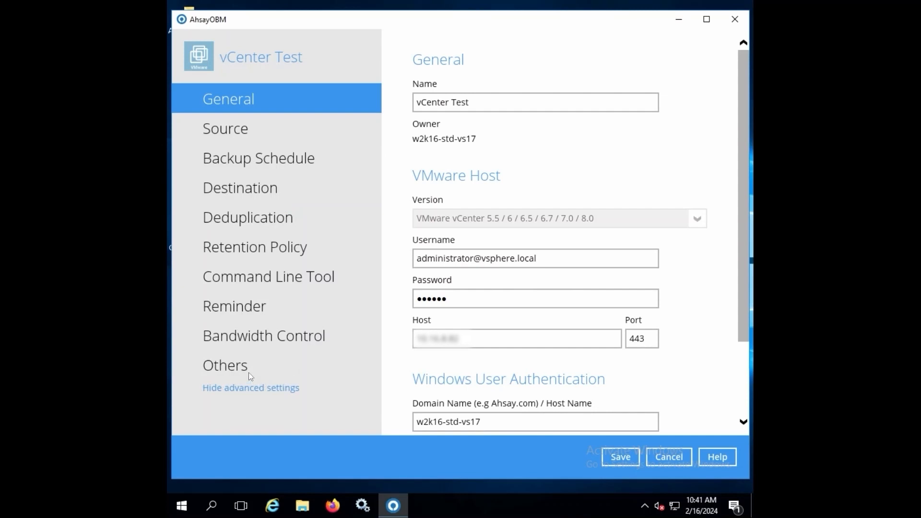
- Set the temporary directory to DATA (E:)\ and view the deduplication settings
{"action": "left_click", "coordinate": [231, 369]}
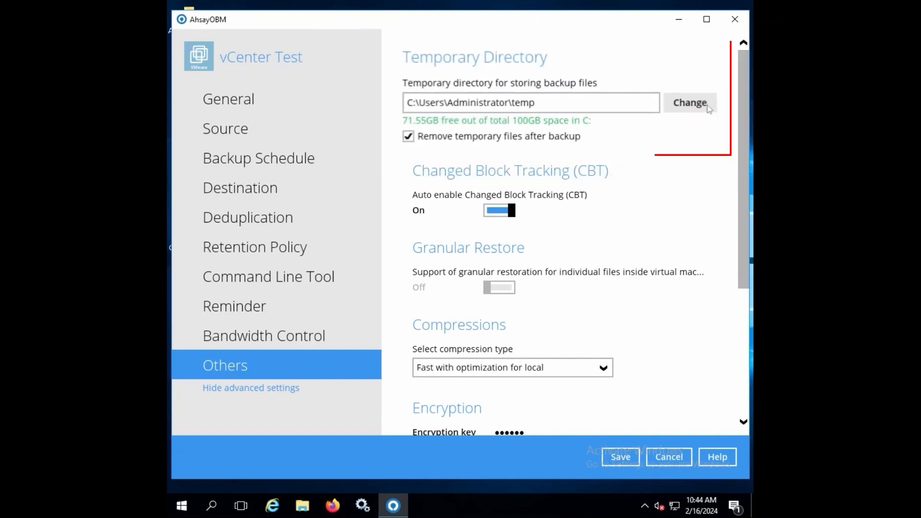
{"action": "left_click", "coordinate": [678, 105]}
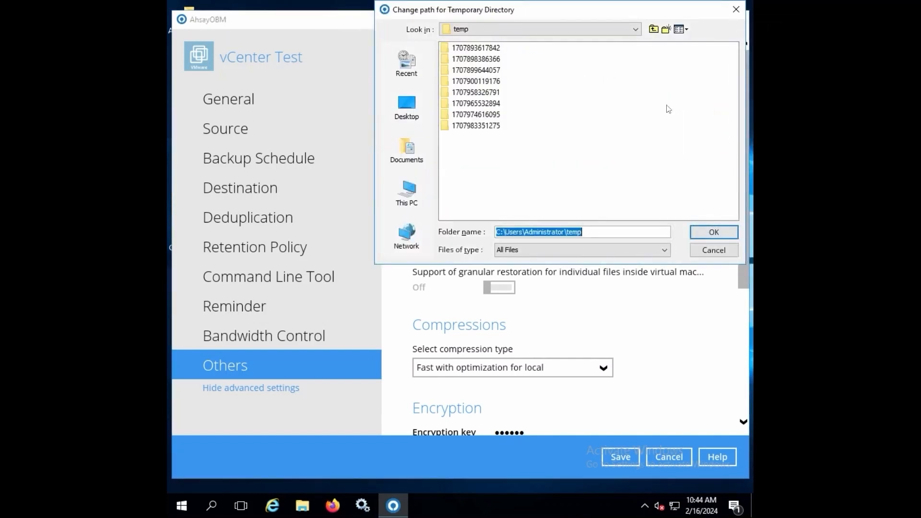
{"action": "left_click", "coordinate": [409, 194]}
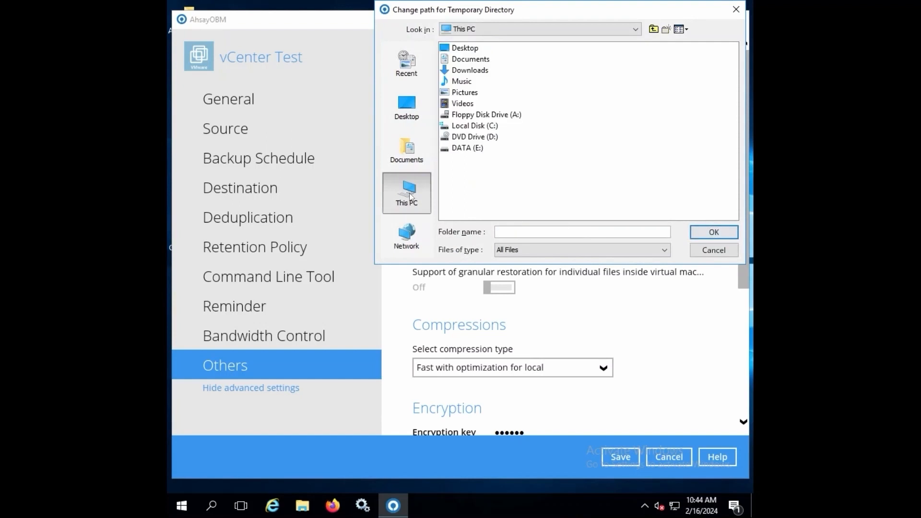
{"action": "left_click", "coordinate": [468, 148]}
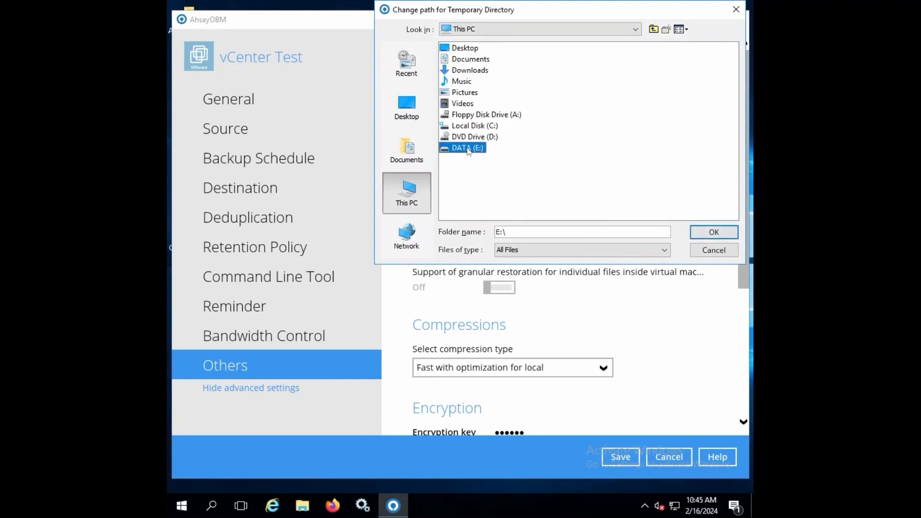
{"action": "left_click", "coordinate": [710, 233]}
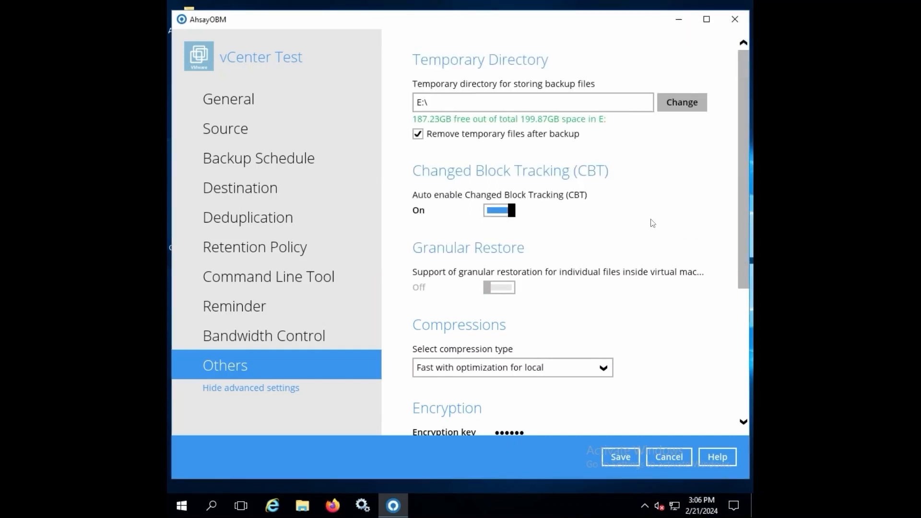
{"action": "left_click", "coordinate": [303, 220]}
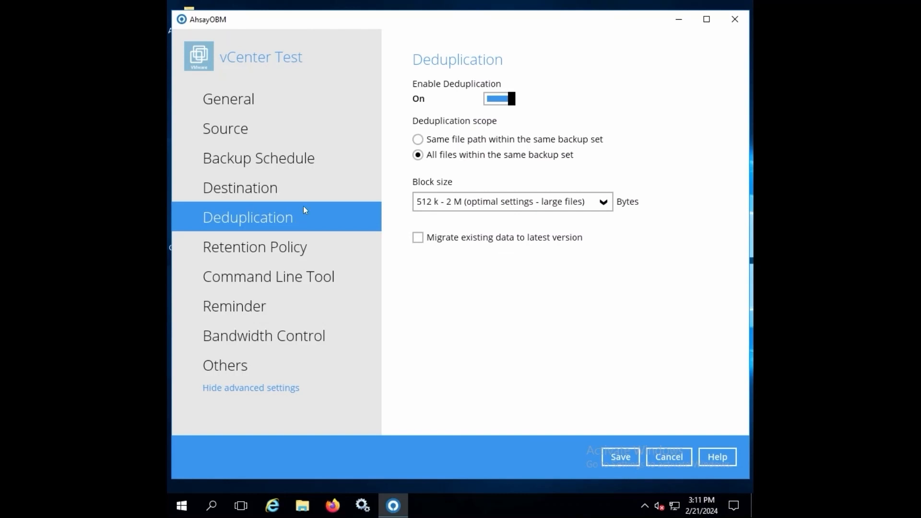
- View the Retention Policy page: Simple, keeping deleted files for 7 days
{"action": "left_click", "coordinate": [295, 253]}
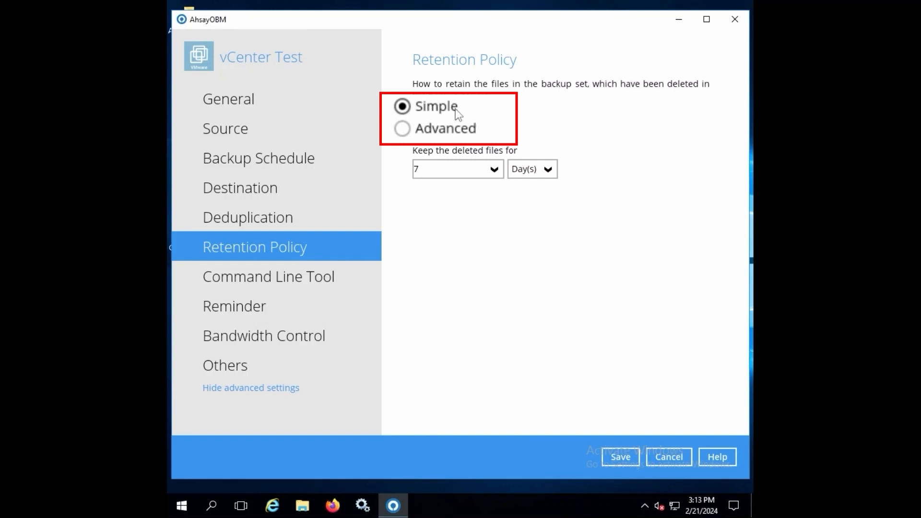
- Switch to Advanced retention and preview the Weekly, Monthly, Quarterly, Yearly and Custom policy types
{"action": "left_click", "coordinate": [445, 131]}
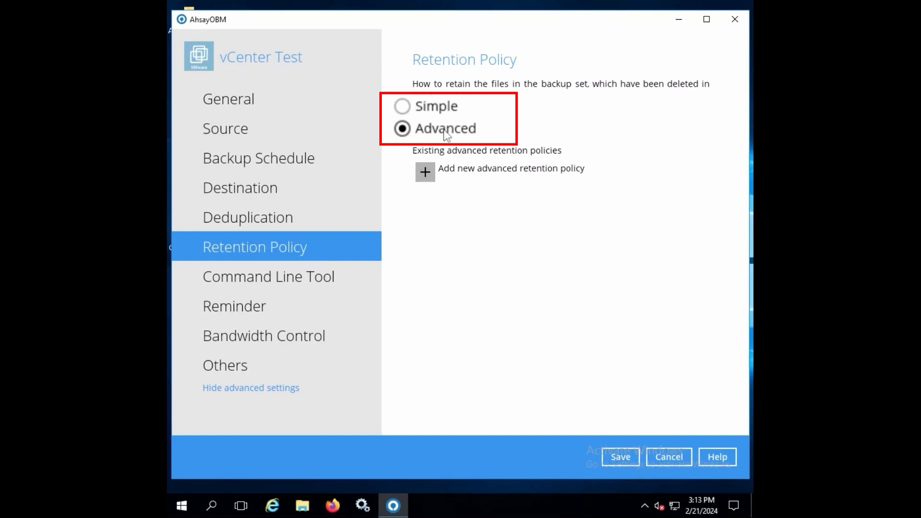
{"action": "left_click", "coordinate": [426, 172]}
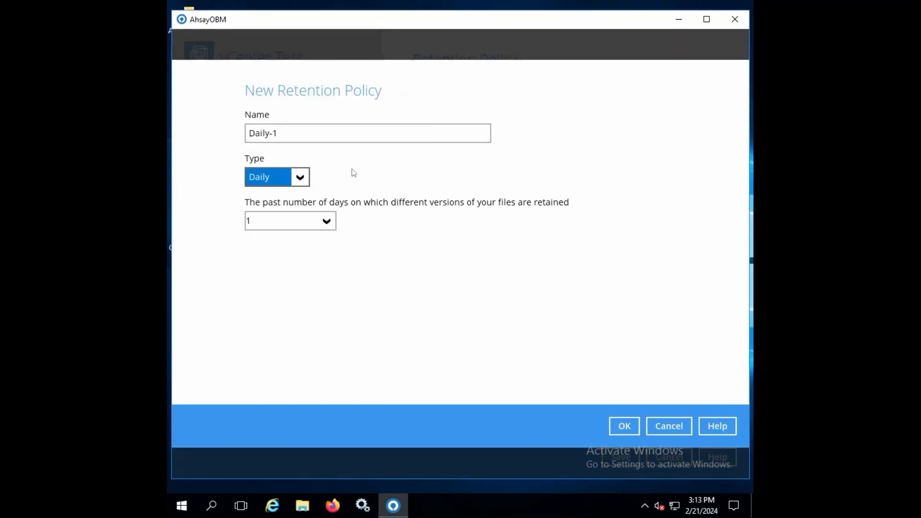
{"action": "left_click", "coordinate": [300, 177]}
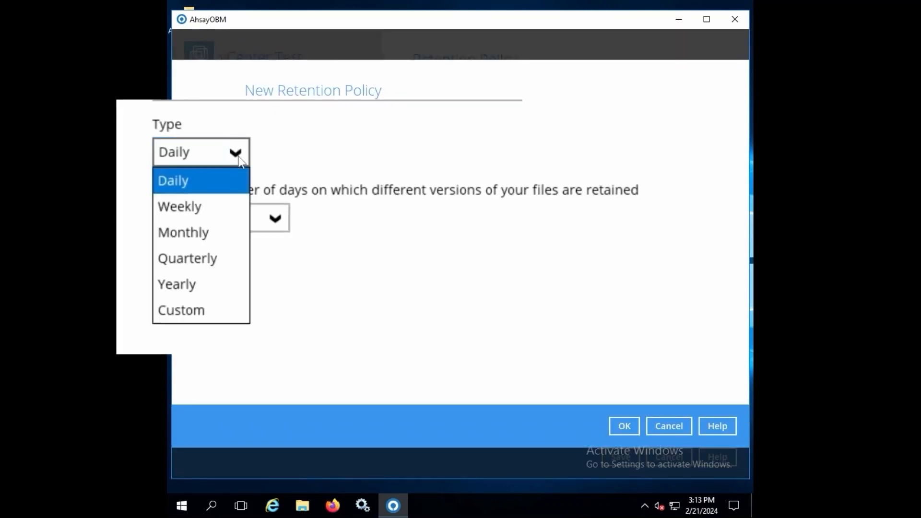
{"action": "left_click", "coordinate": [207, 205]}
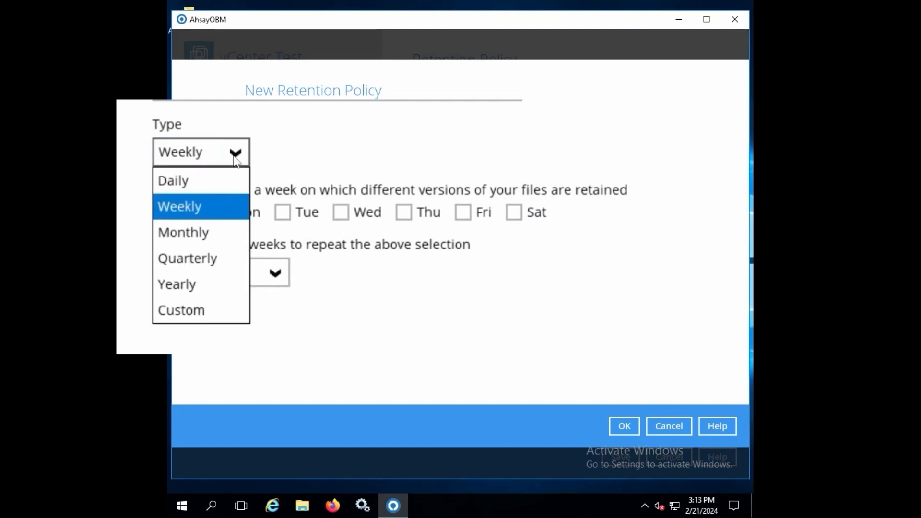
{"action": "left_click", "coordinate": [206, 231]}
{"action": "left_click", "coordinate": [236, 155]}
{"action": "left_click", "coordinate": [210, 258]}
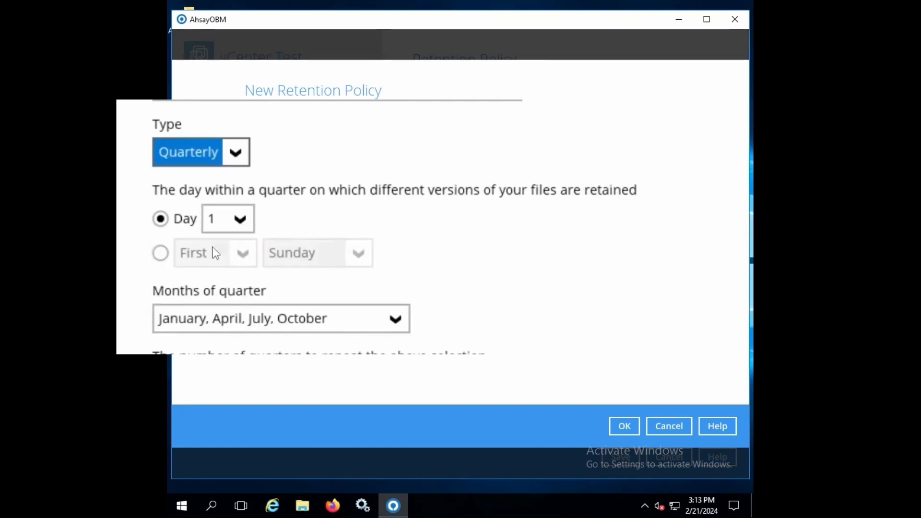
{"action": "left_click", "coordinate": [241, 146]}
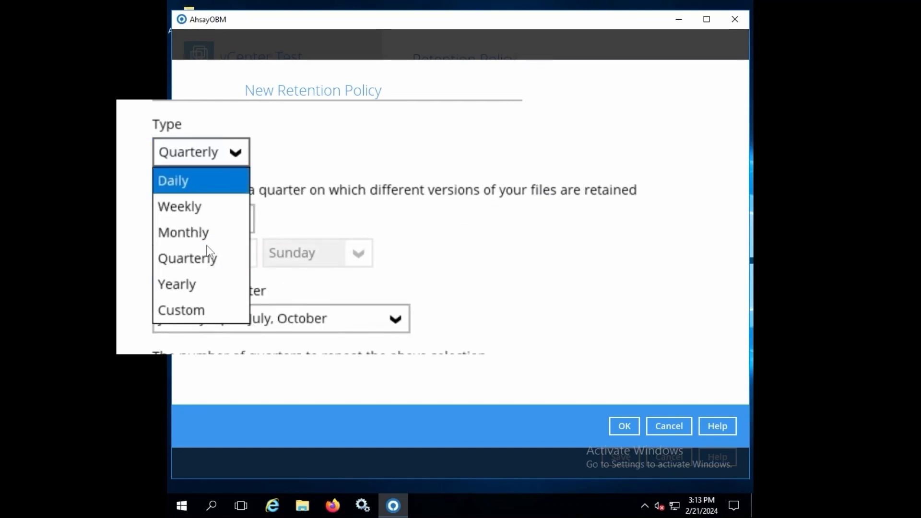
{"action": "left_click", "coordinate": [199, 283]}
{"action": "left_click", "coordinate": [236, 152]}
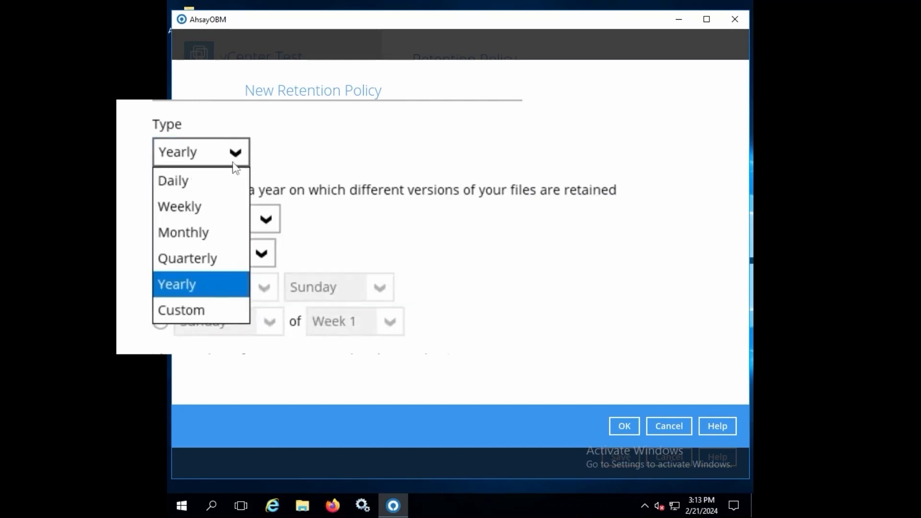
{"action": "left_click", "coordinate": [192, 307]}
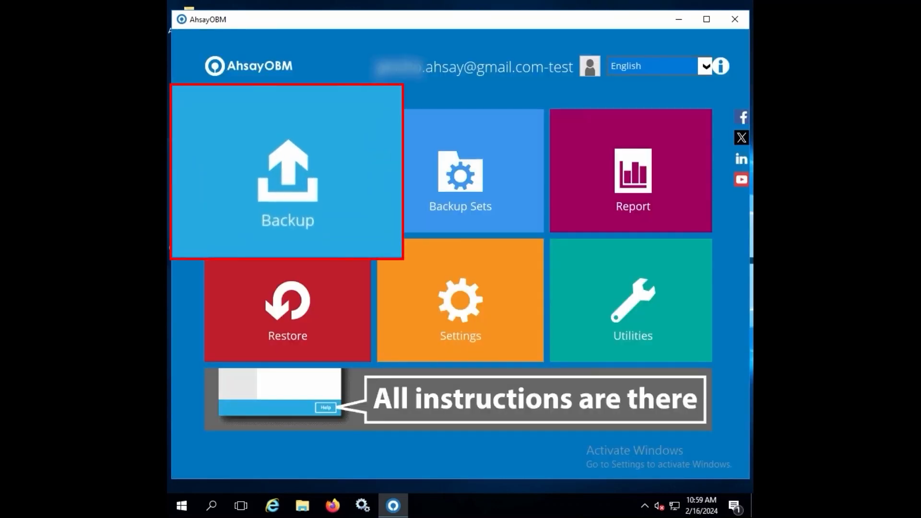
- Start a backup of the vCenter Test set to reach its Incremental backup options
{"action": "left_click", "coordinate": [282, 180]}
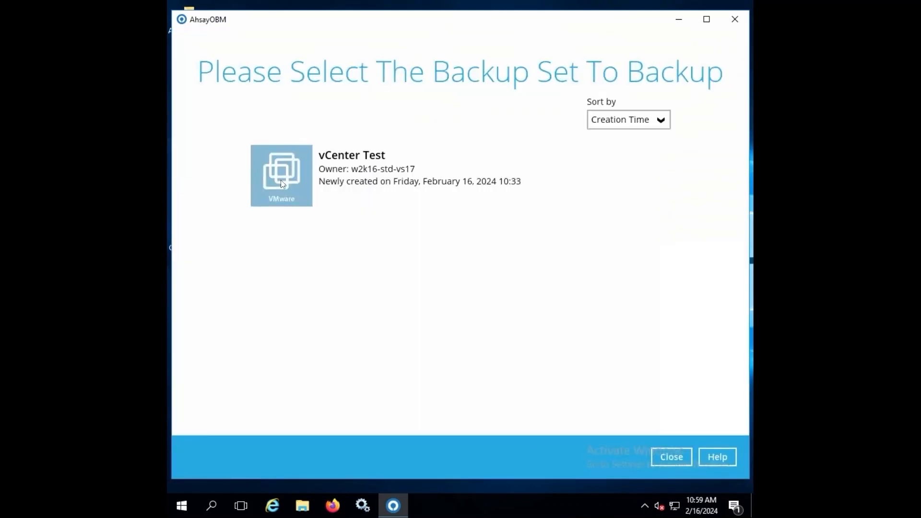
{"action": "left_click", "coordinate": [406, 175]}
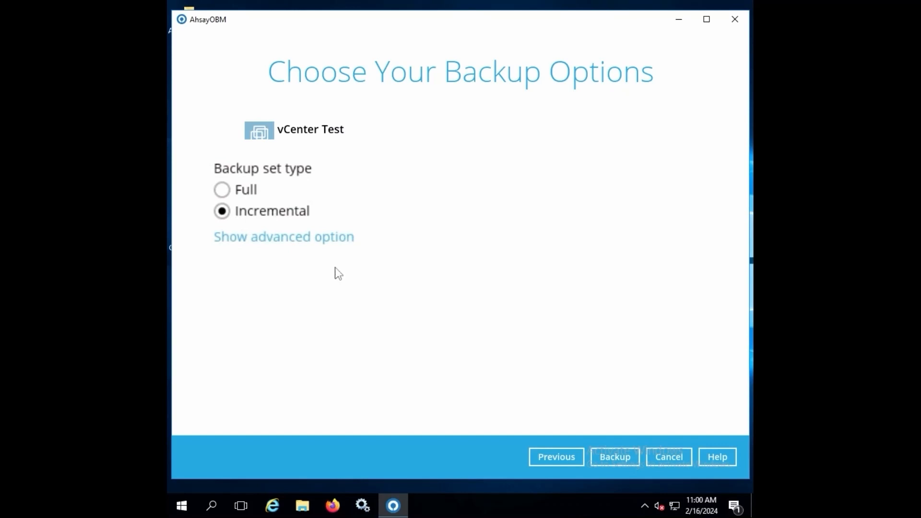
- Run the vCenter Test backup with Run Retention Policy after backup enabled, backing up 96.00 GB
{"action": "left_click", "coordinate": [335, 237]}
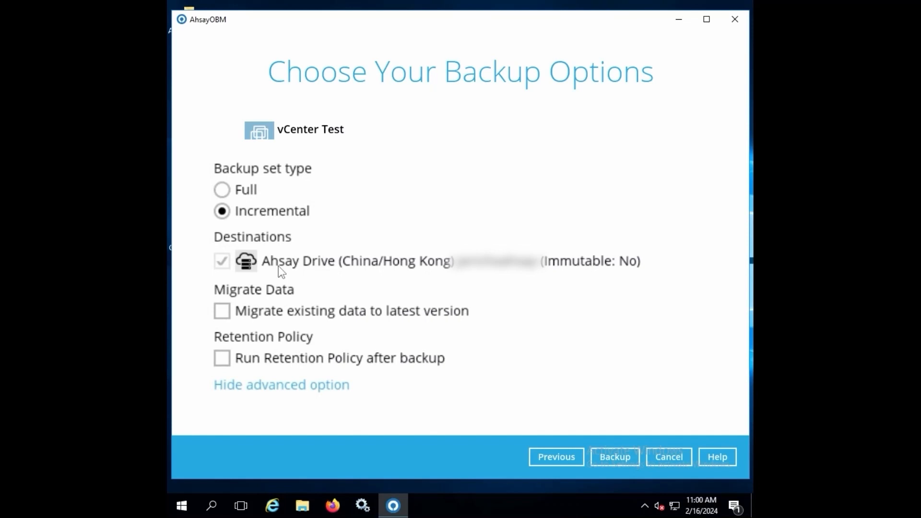
{"action": "left_click", "coordinate": [222, 361]}
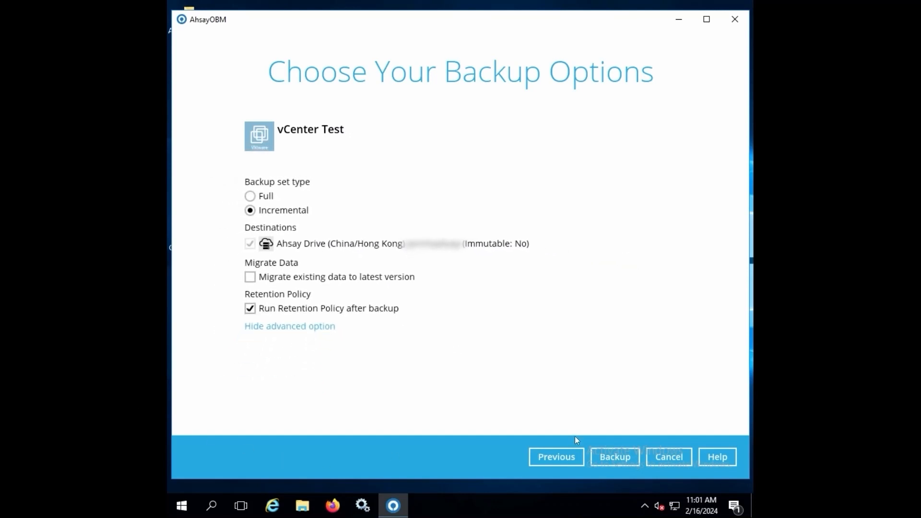
{"action": "left_click", "coordinate": [609, 457]}
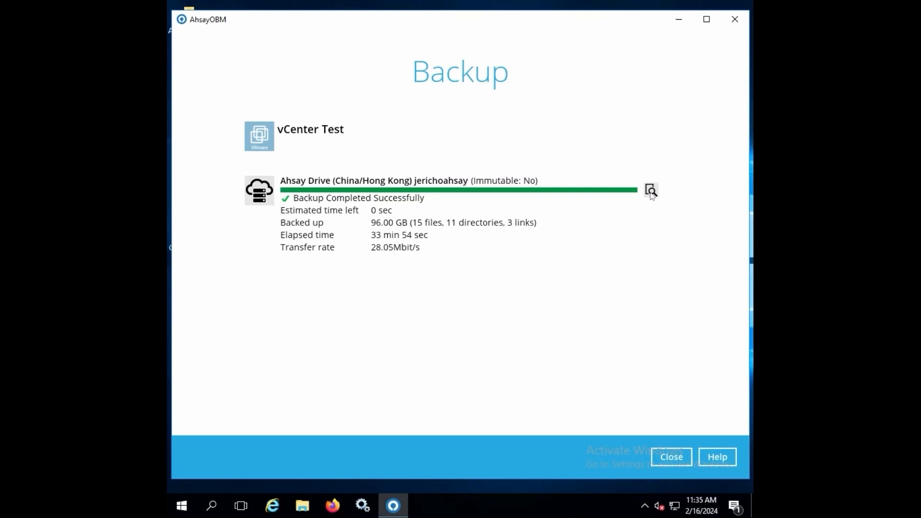
- Scroll through the finished vCenter Test backup log, close it, and launch Firefox
{"action": "left_click", "coordinate": [651, 191]}
{"action": "scroll", "coordinate": [651, 194], "scroll_direction": "down", "scroll_amount": 7}
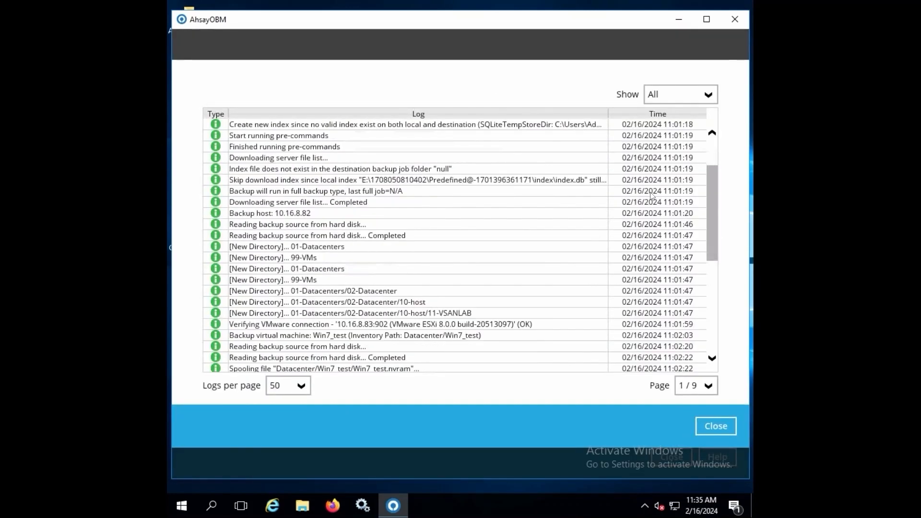
{"action": "scroll", "coordinate": [651, 194], "scroll_direction": "down", "scroll_amount": 2}
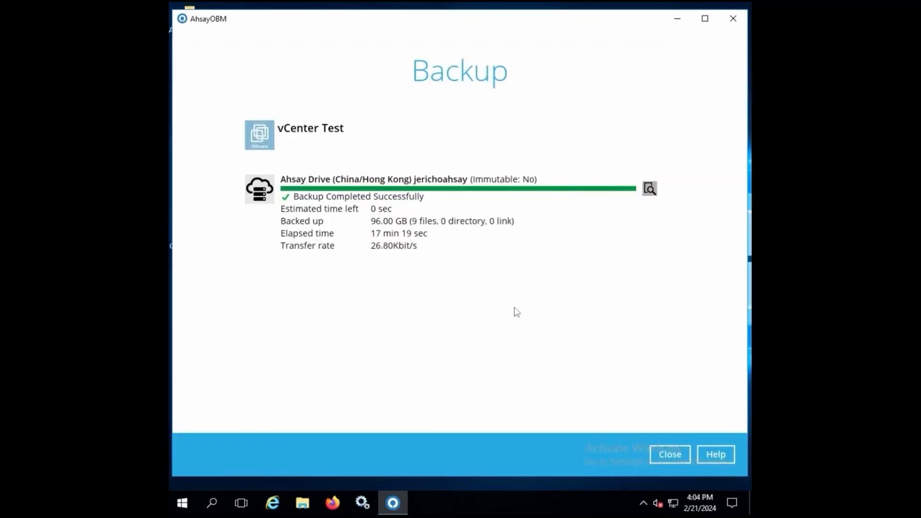
{"action": "left_click", "coordinate": [334, 499]}
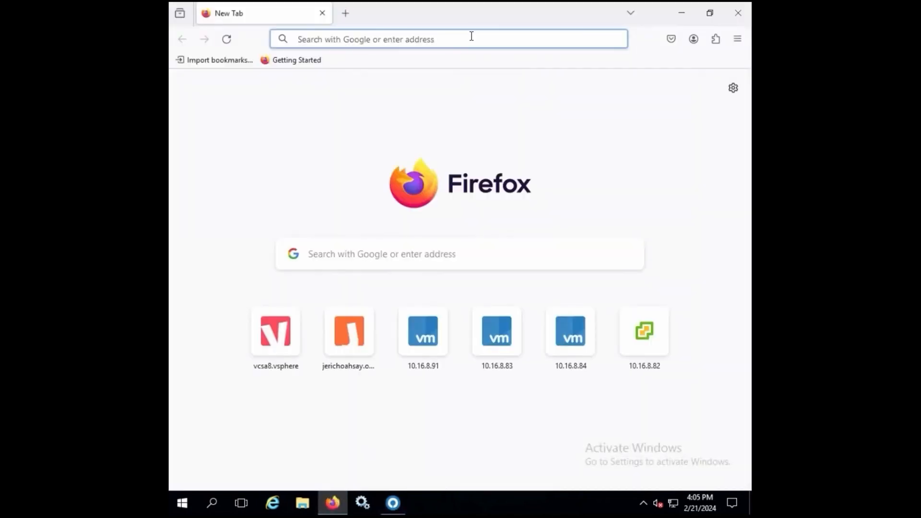
- Load the AhsayCBS web console and log in with the user's e-mail and password
{"action": "left_click", "coordinate": [472, 36]}
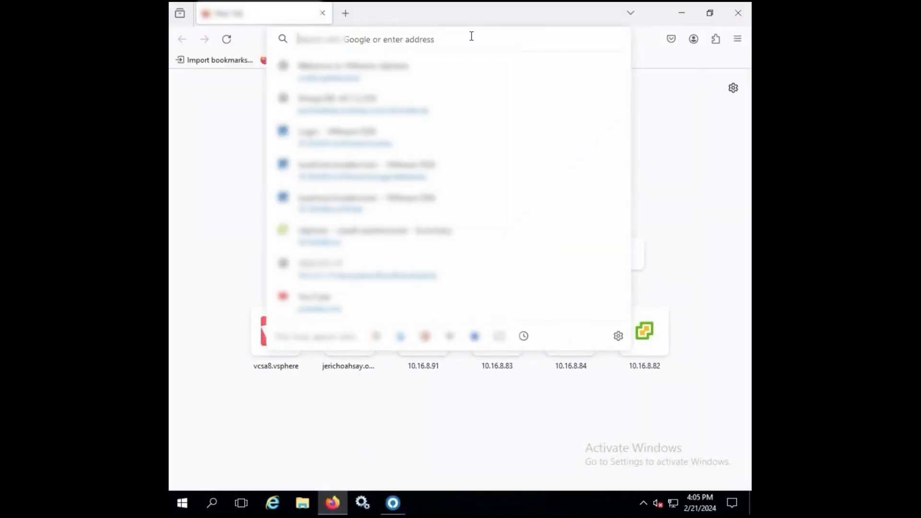
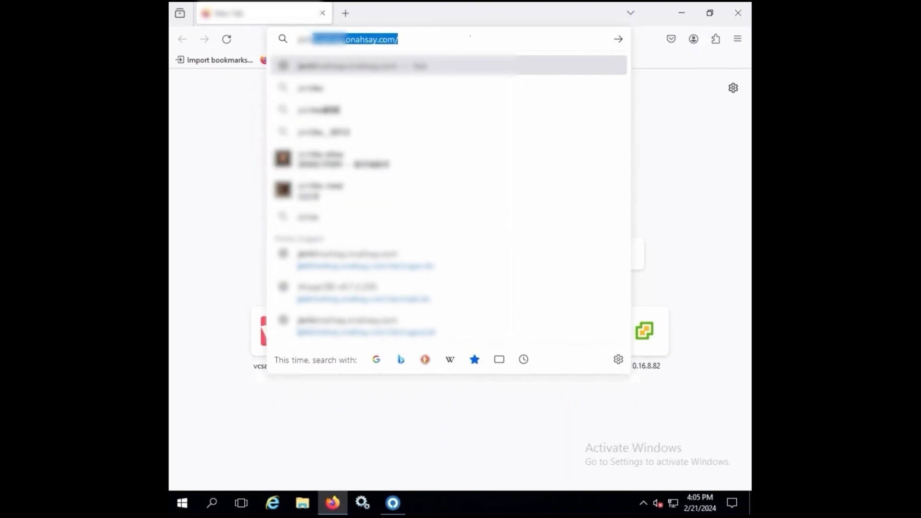
{"action": "key", "text": "Return"}
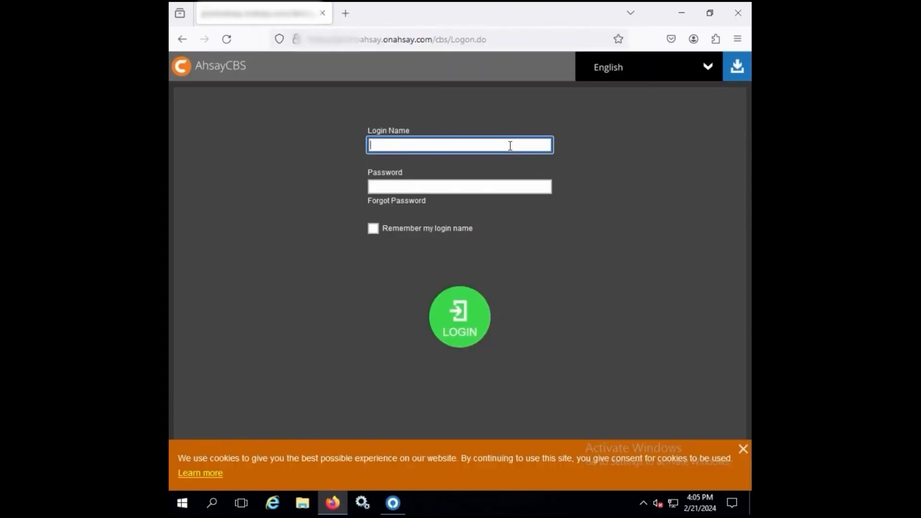
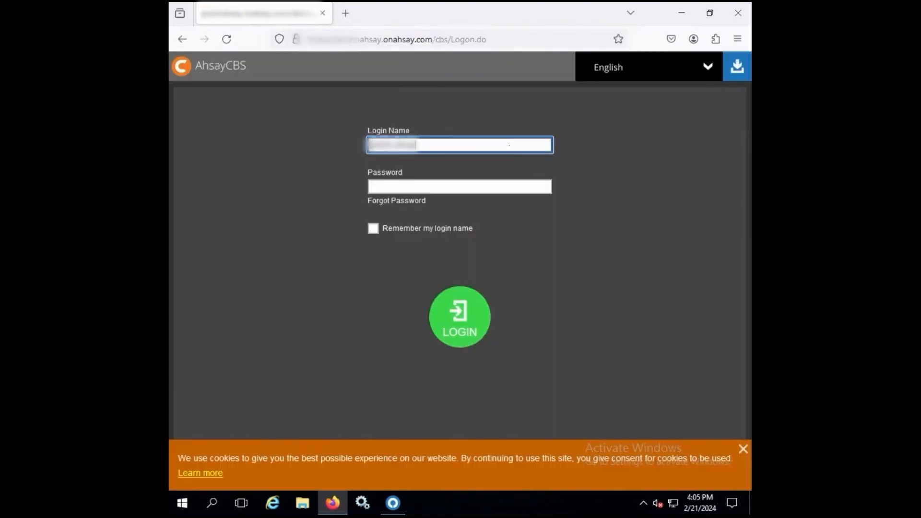
{"action": "key", "text": "Tab"}
{"action": "type", "text": "********"}
{"action": "key", "text": "Return"}
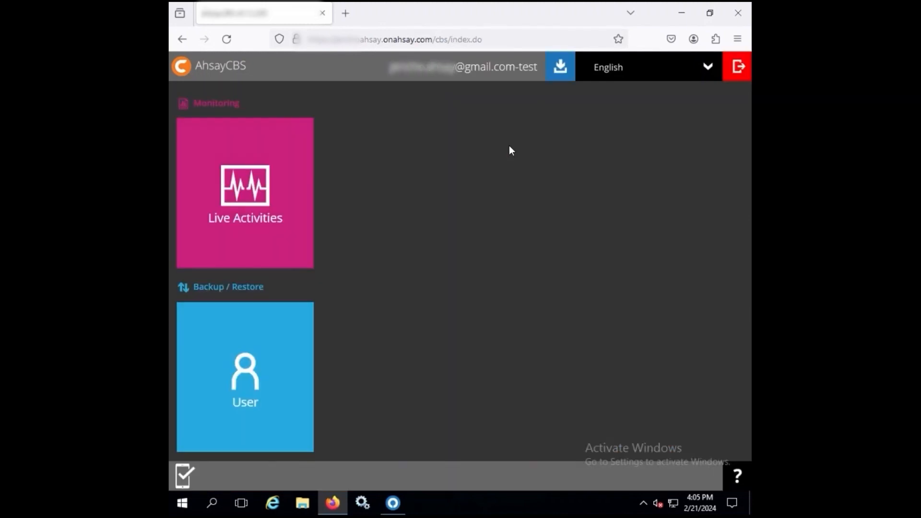
- View the user's Statistics Summary for vCenter Test, showing 91.8% dedupe saving
{"action": "left_click", "coordinate": [278, 347]}
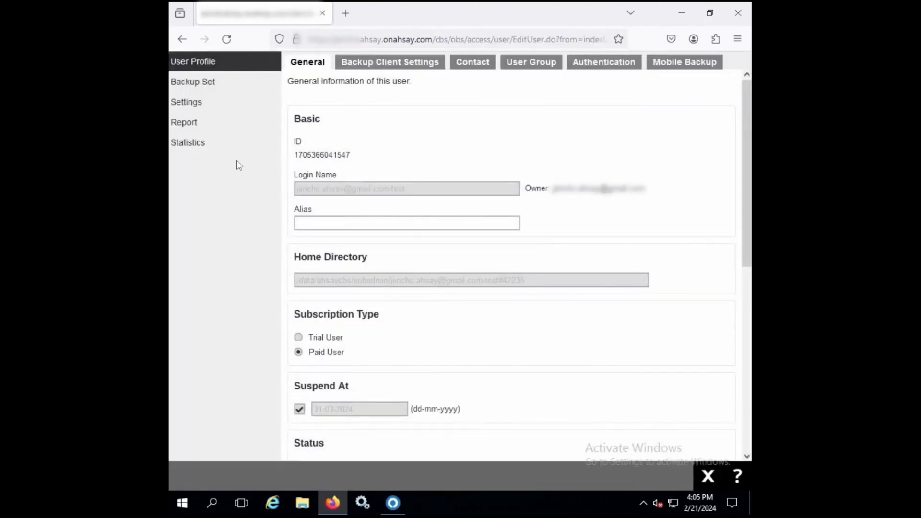
{"action": "left_click", "coordinate": [202, 142]}
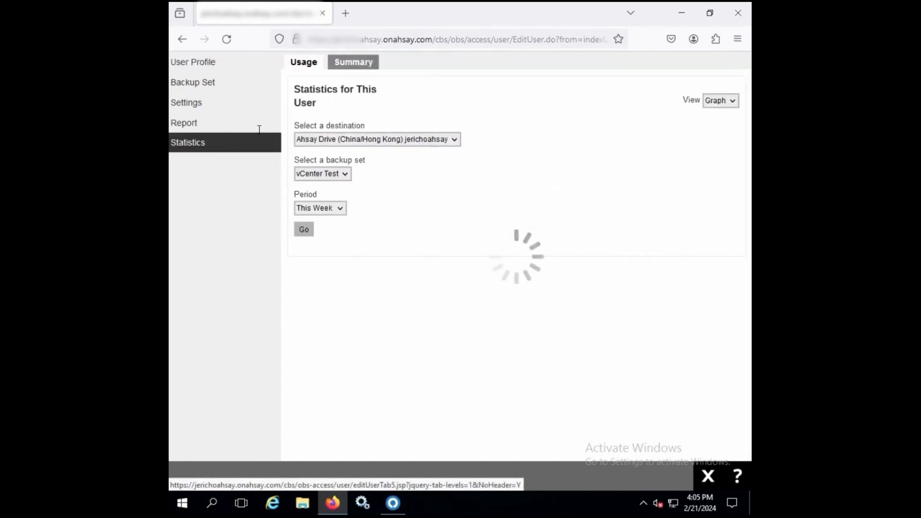
{"action": "left_click", "coordinate": [361, 67]}
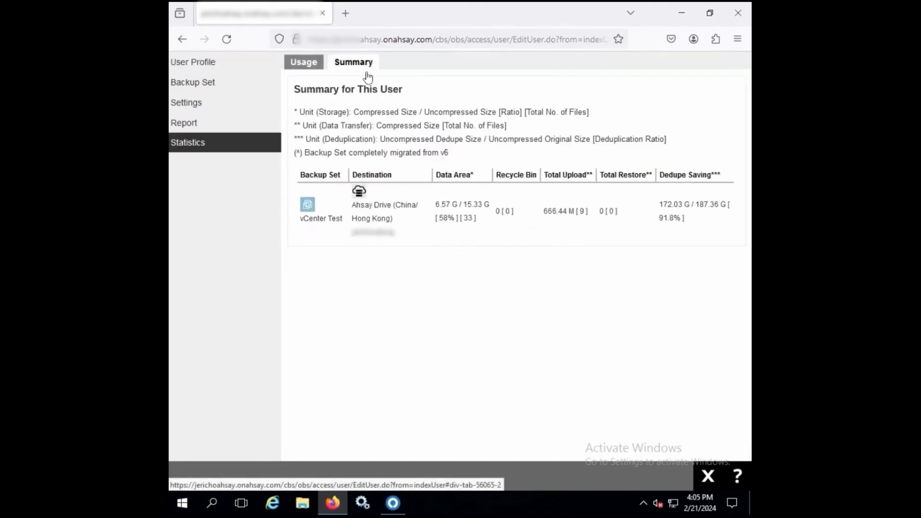